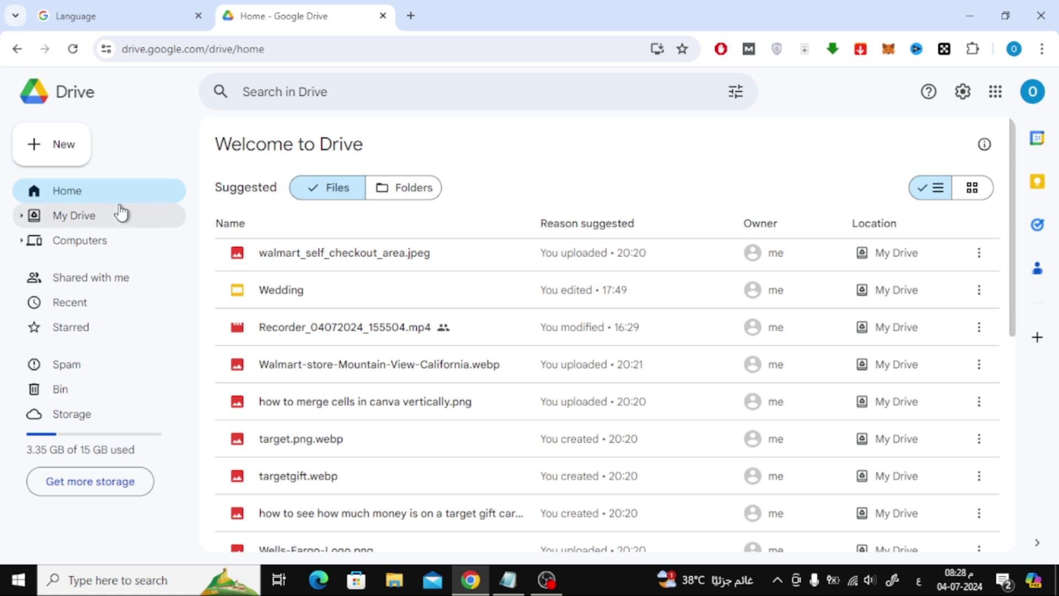
- Switch from the Drive Home page to the My Drive file list
left_click(108, 225)
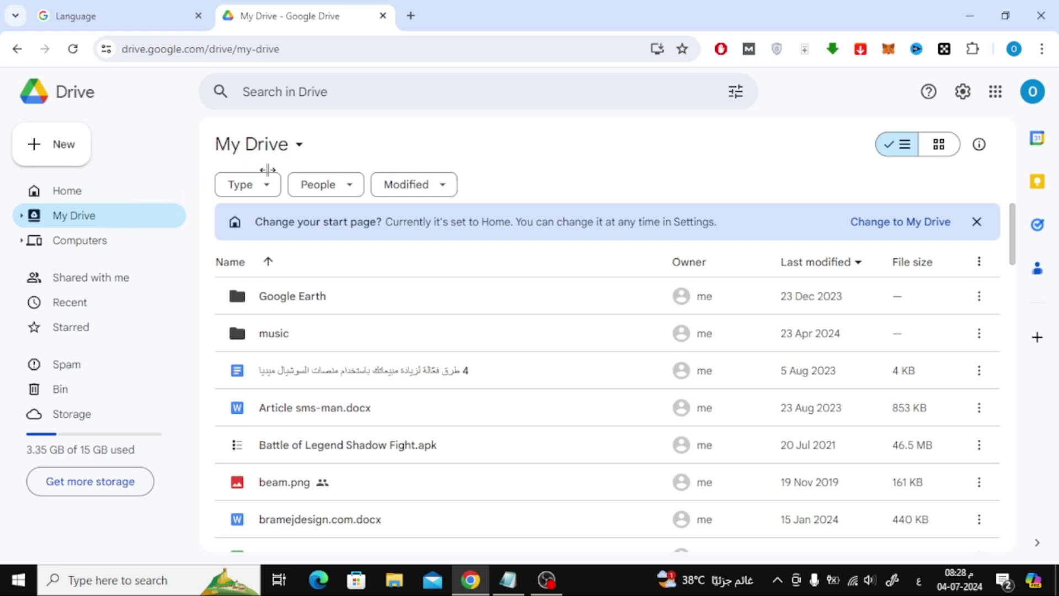
- Filter My Drive by type to Photos & images
left_click(269, 189)
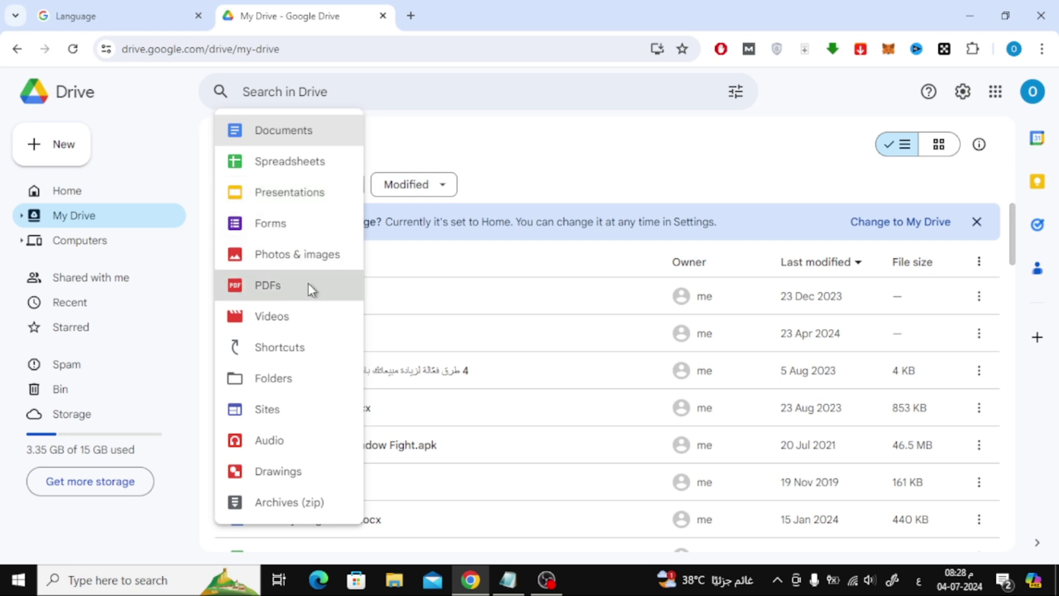
left_click(291, 262)
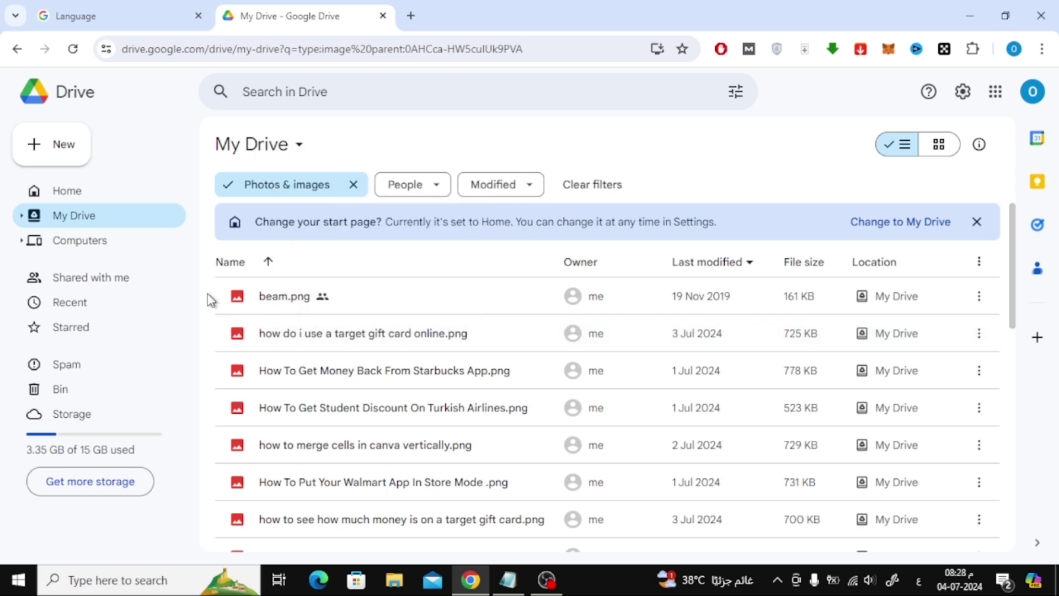
- Drag-select the 24 images from beam.png through Wells-Fargo-Logo.png
mouse_move(211, 300)
left_mouse_down()
mouse_move(372, 389)
mouse_move(407, 549)
left_mouse_up()
scroll(372, 389, "down", 5)
scroll(372, 389, "down", 2)
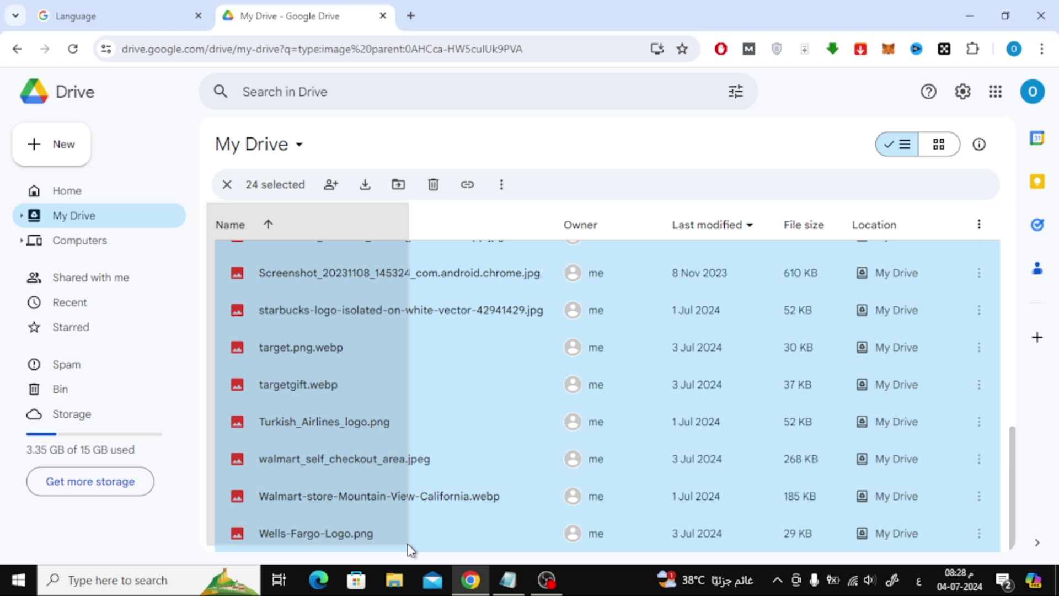
scroll(430, 449, "up", 5)
scroll(430, 449, "up", 5)
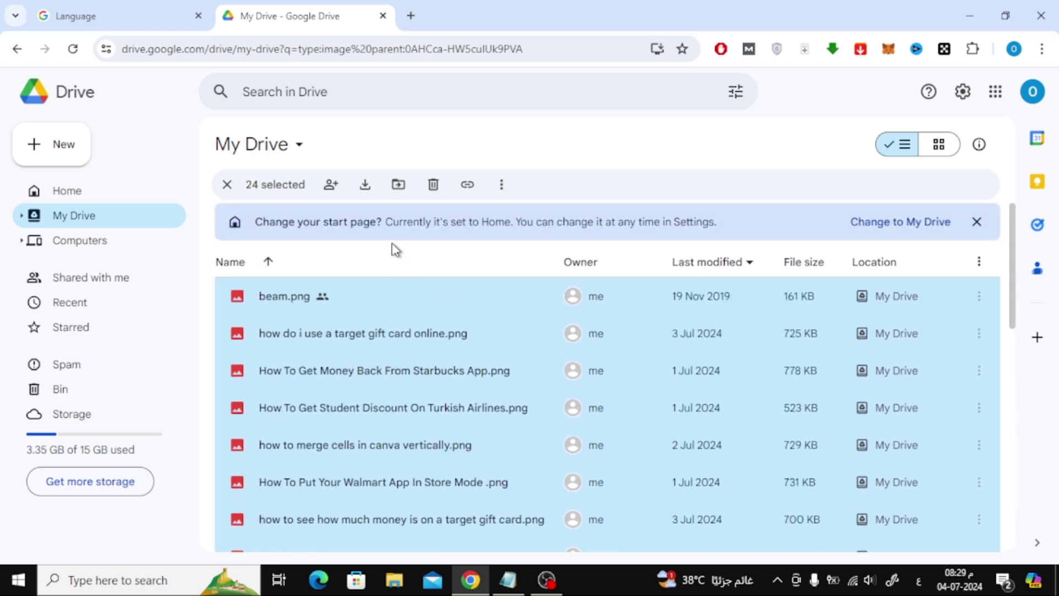
- Download the 24 selected images as a single 13.6 MB zip file
left_click(366, 192)
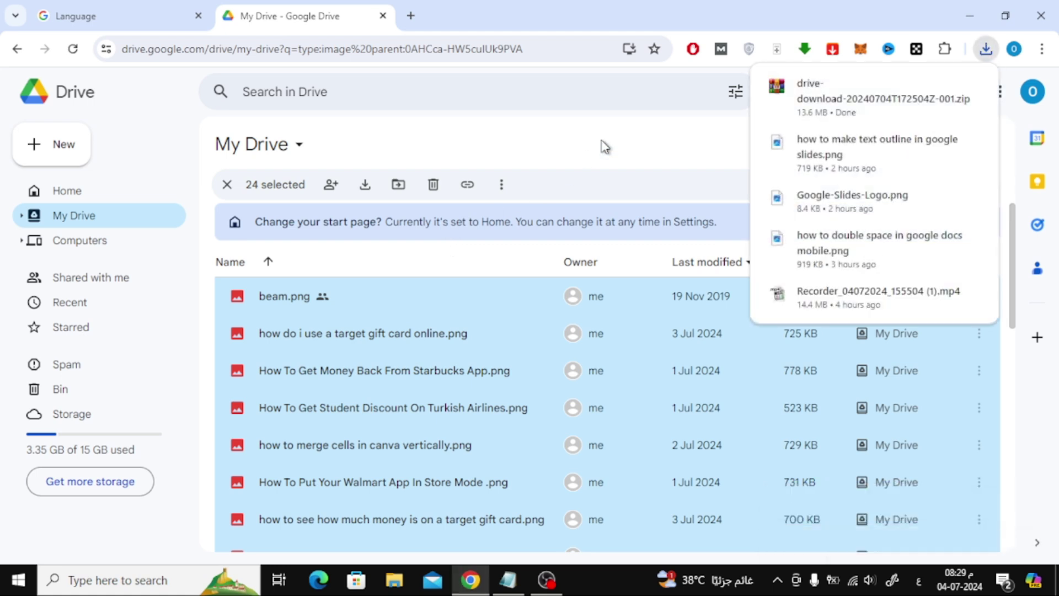
- Open the downloaded zip in WinRAR, dismissing the trial expiry notice
left_click(860, 101)
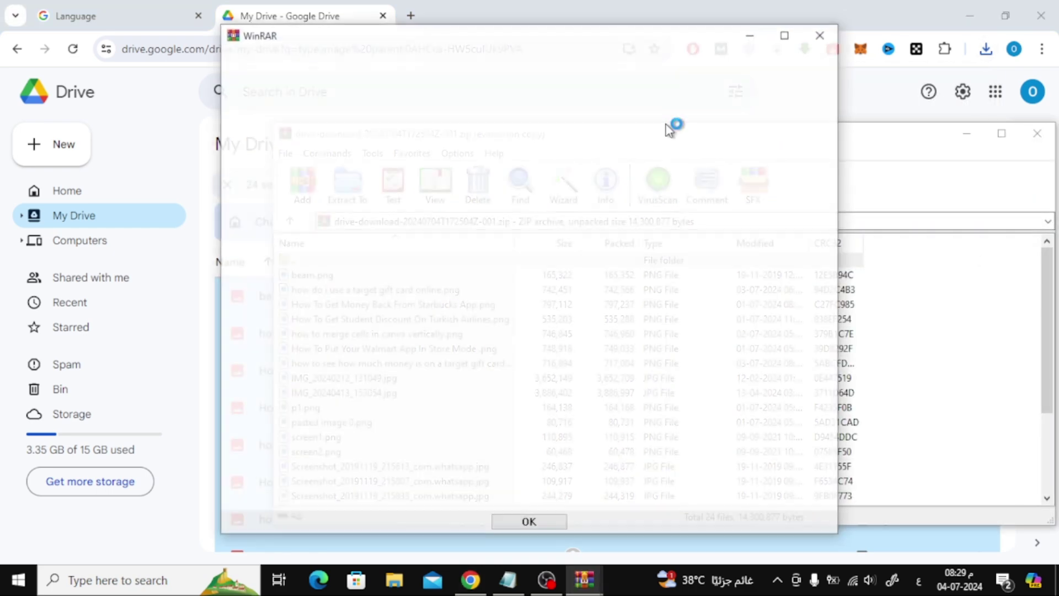
left_click(822, 34)
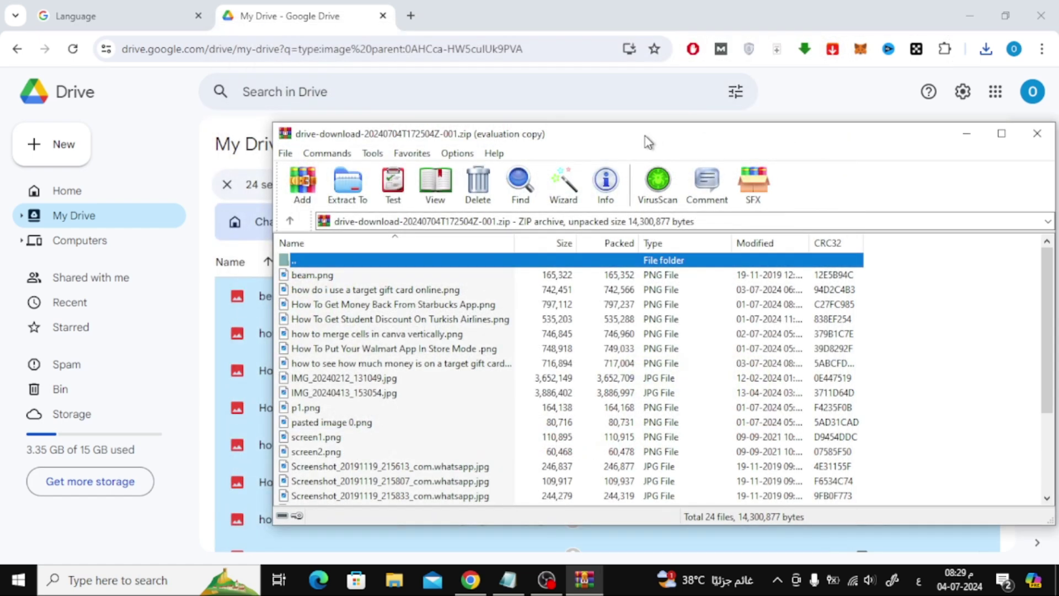
scroll(414, 277, "down", 2)
scroll(405, 282, "down", 1)
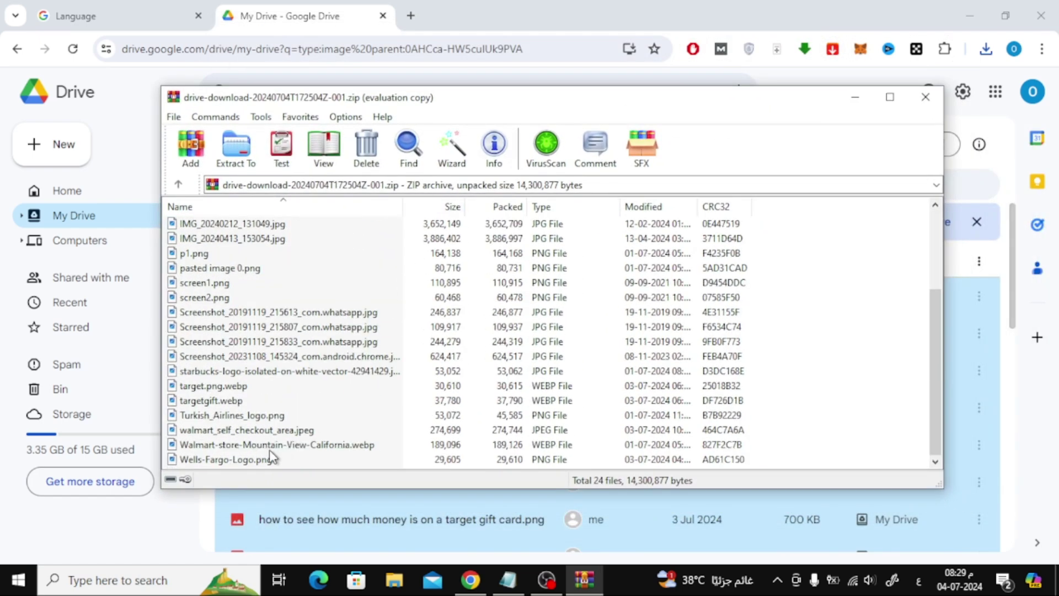
scroll(269, 454, "up", 3)
scroll(273, 373, "down", 3)
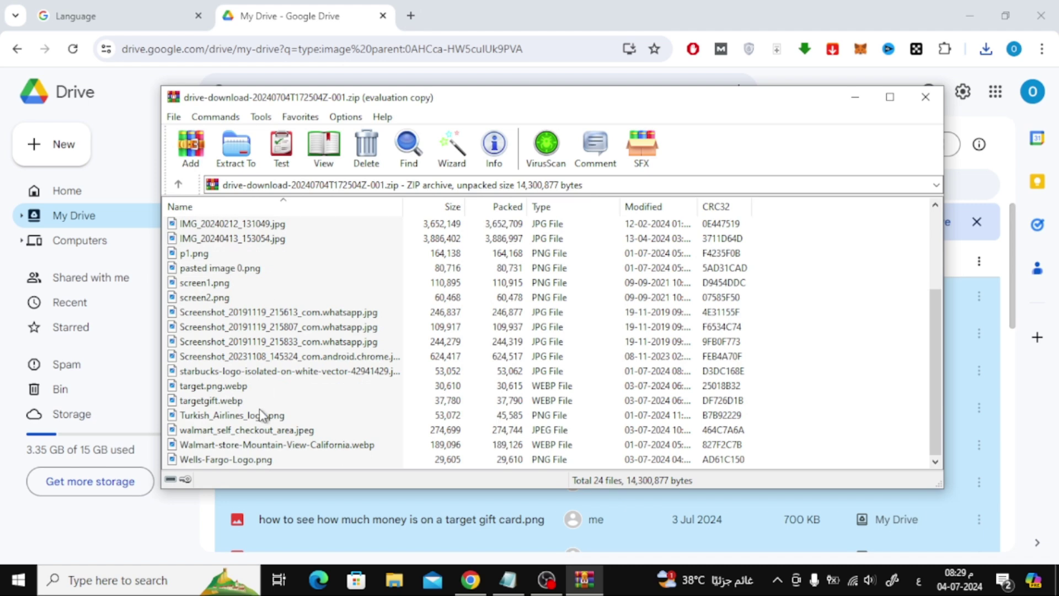